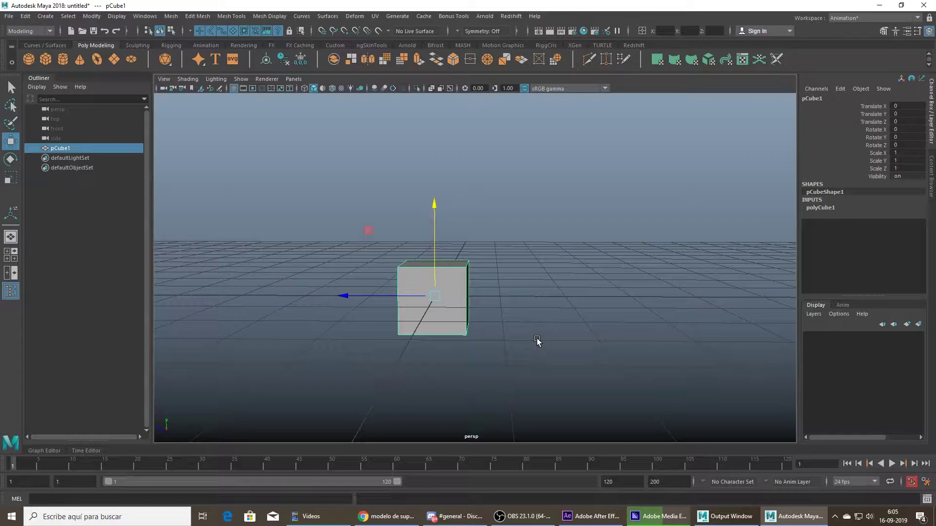
- Scale the cube into a slab of about 2.481 × 0.386 × 3.175 and rotate it about 25.4° around Z
{"action": "left_click_drag", "start_coordinate": [498, 285], "coordinate": [528, 335], "text": "alt"}
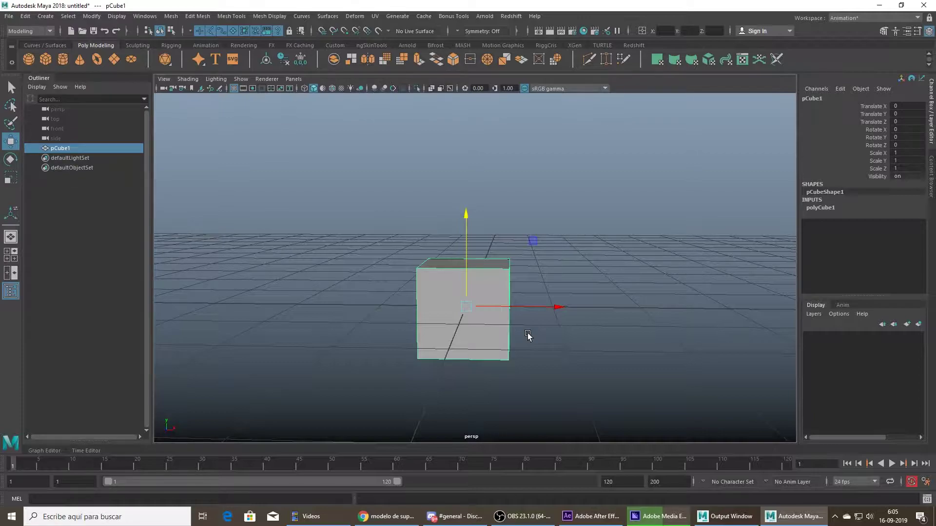
{"action": "left_click_drag", "start_coordinate": [514, 263], "coordinate": [403, 230], "text": "alt"}
{"action": "key", "text": "e"}
{"action": "key", "text": "r"}
{"action": "left_click_drag", "start_coordinate": [388, 261], "coordinate": [770, 266], "text": "alt"}
{"action": "left_click_drag", "start_coordinate": [505, 177], "coordinate": [412, 120]}
{"action": "left_click_drag", "start_coordinate": [597, 249], "coordinate": [485, 214], "text": "alt"}
{"action": "left_click_drag", "start_coordinate": [468, 180], "coordinate": [453, 251]}
{"action": "key", "text": "e"}
{"action": "left_click_drag", "start_coordinate": [539, 209], "coordinate": [511, 282]}
- Extrude the slab's lower end face diagonally downward, about 1.389 in local X and 2.625 in local Z
{"action": "key", "text": "q"}
{"action": "right_click", "coordinate": [511, 282]}
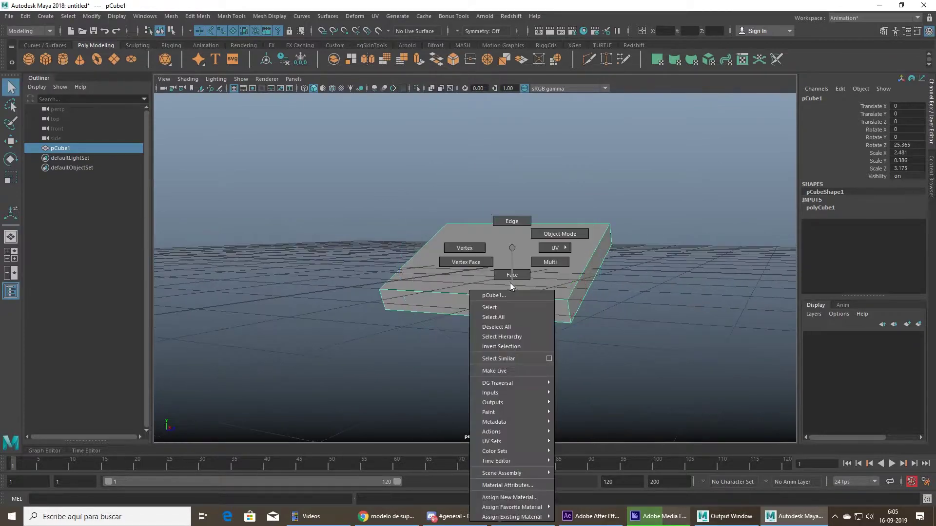
{"action": "left_click", "coordinate": [507, 271]}
{"action": "left_click", "coordinate": [497, 314]}
{"action": "key", "text": "w"}
{"action": "left_click_drag", "start_coordinate": [497, 313], "coordinate": [413, 265], "text": "alt"}
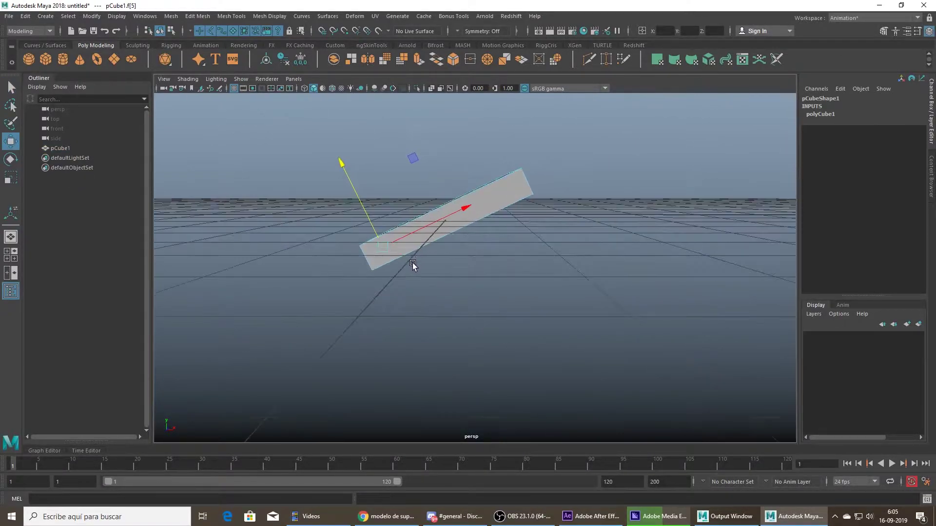
{"action": "left_click_drag", "start_coordinate": [410, 158], "coordinate": [410, 205]}
{"action": "key", "text": "ctrl+z"}
{"action": "right_click_drag", "start_coordinate": [411, 206], "coordinate": [412, 233], "text": "shift"}
{"action": "middle_click_drag", "start_coordinate": [411, 254], "coordinate": [434, 215], "text": "alt"}
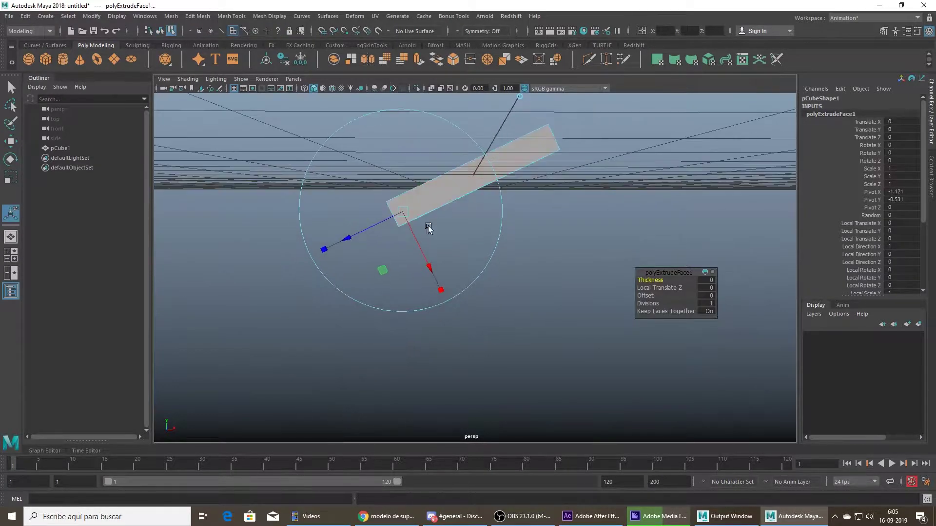
{"action": "left_click_drag", "start_coordinate": [382, 275], "coordinate": [283, 407]}
- Rotate the extruded end face slightly and shift it outward
{"action": "key", "text": "e"}
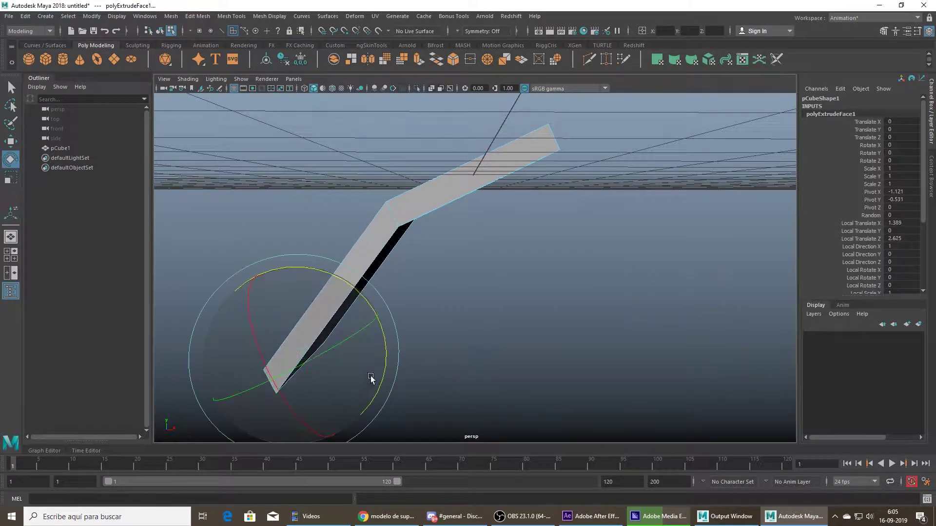
{"action": "left_click_drag", "start_coordinate": [385, 346], "coordinate": [374, 298]}
{"action": "scroll", "coordinate": [320, 265], "scroll_direction": "down", "scroll_amount": 3}
{"action": "left_click_drag", "start_coordinate": [321, 265], "coordinate": [465, 255], "text": "alt"}
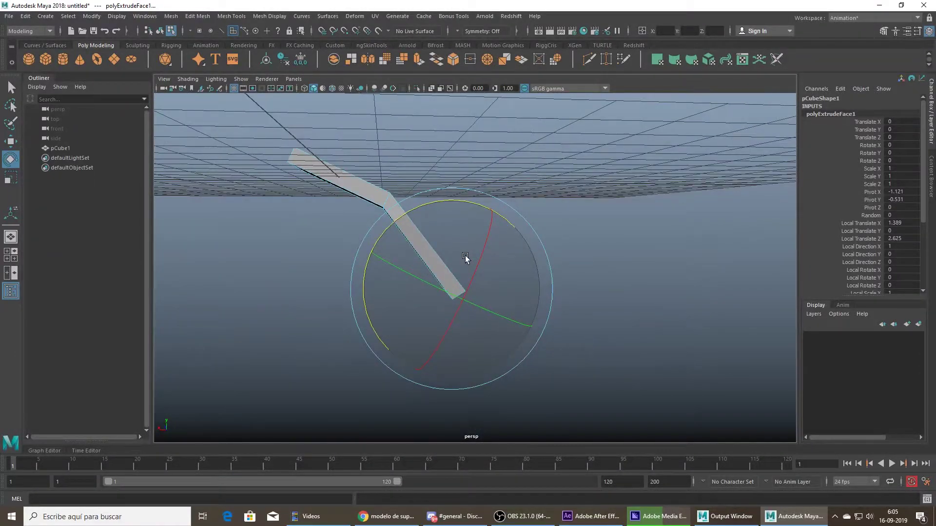
{"action": "key", "text": "w"}
{"action": "left_click_drag", "start_coordinate": [420, 200], "coordinate": [439, 208]}
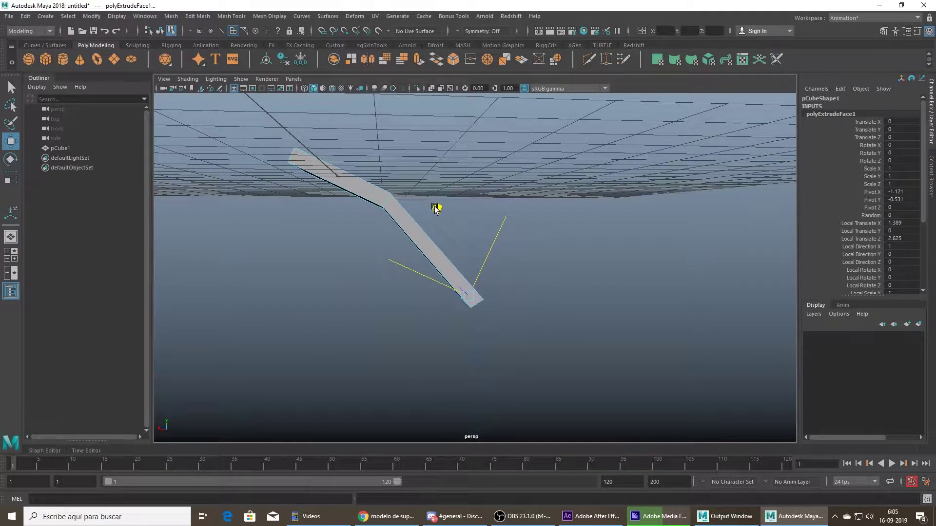
- Extrude the same end face straight down along the world Y axis by about 1.649
{"action": "key", "text": "ctrl+e"}
{"action": "left_click", "coordinate": [587, 182]}
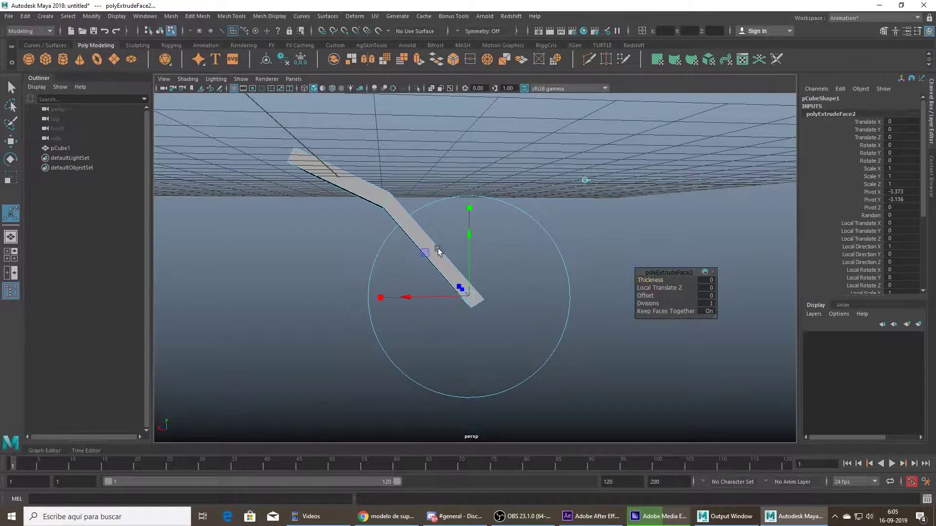
{"action": "left_click_drag", "start_coordinate": [469, 238], "coordinate": [467, 289]}
{"action": "key", "text": "e"}
{"action": "key", "text": "r"}
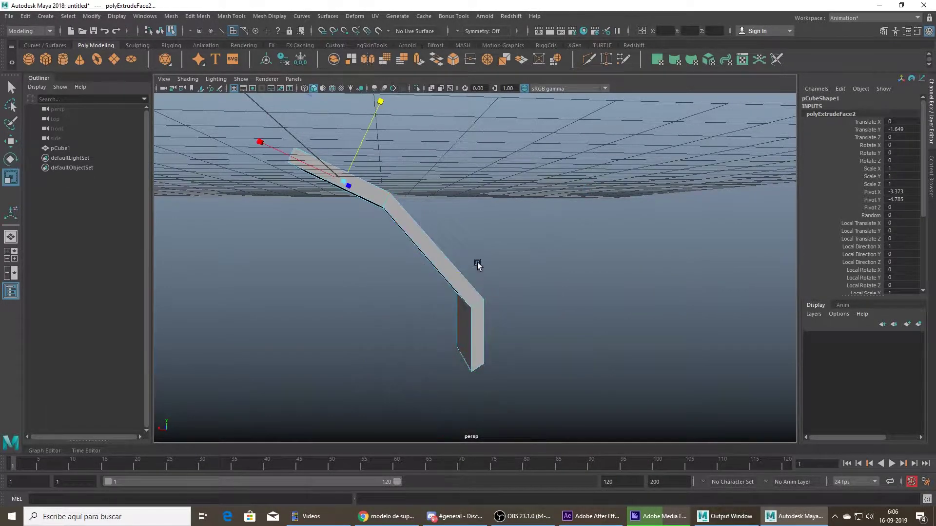
{"action": "left_click", "coordinate": [916, 31]}
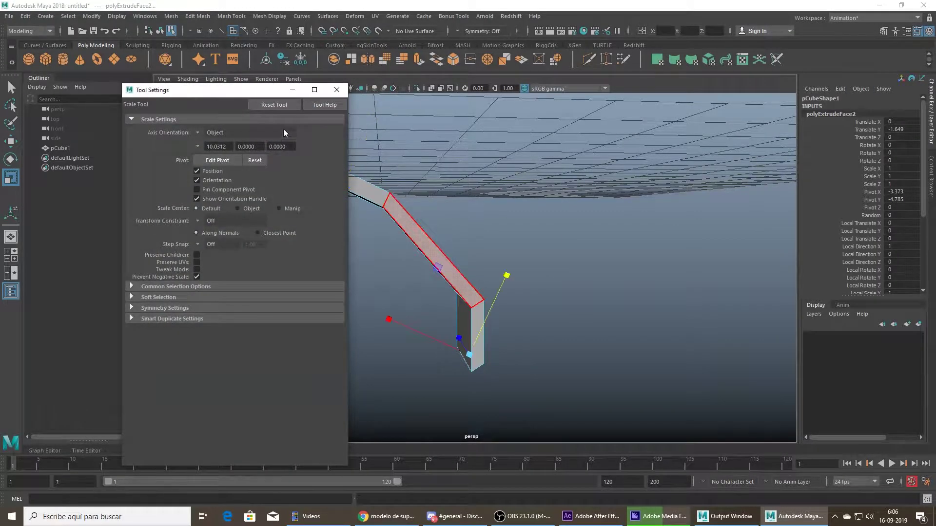
{"action": "left_click", "coordinate": [337, 91]}
{"action": "right_click_drag", "start_coordinate": [511, 259], "coordinate": [484, 258]}
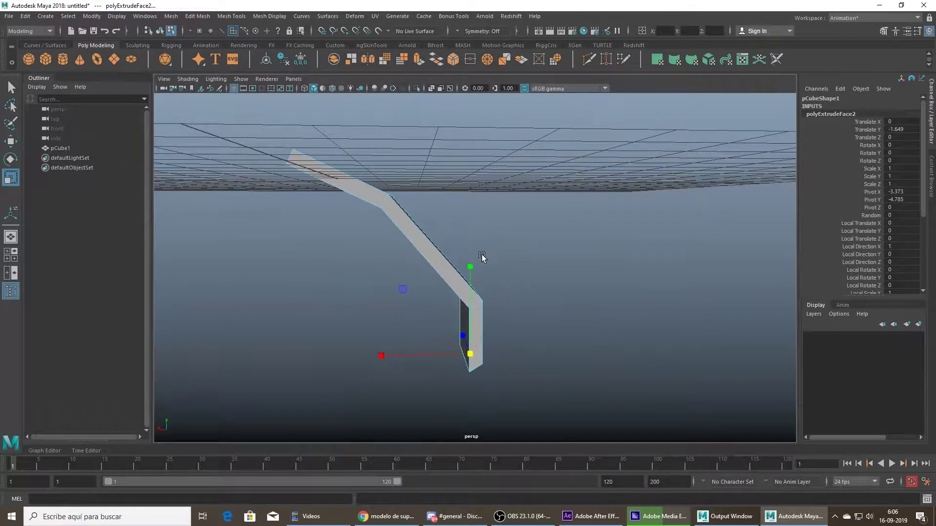
{"action": "left_click_drag", "start_coordinate": [484, 257], "coordinate": [470, 269], "text": "alt"}
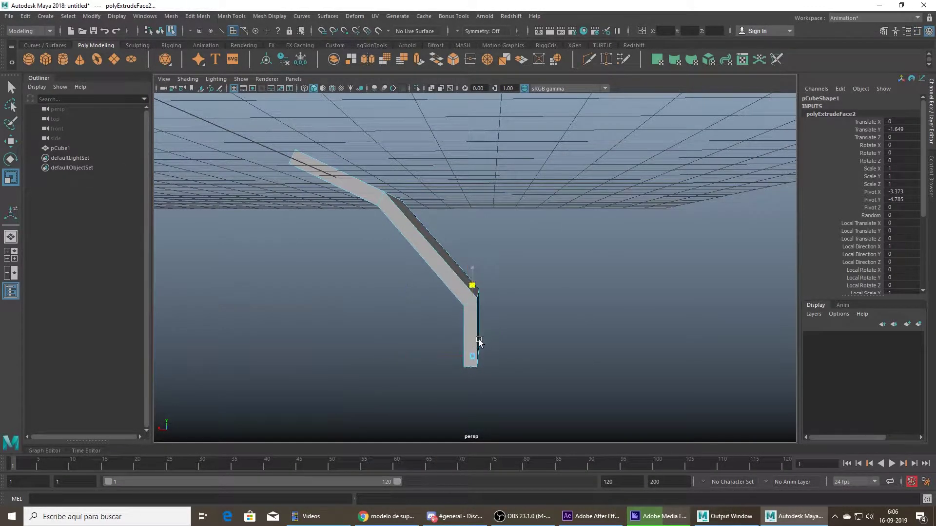
{"action": "left_click_drag", "start_coordinate": [476, 332], "coordinate": [442, 303], "text": "alt"}
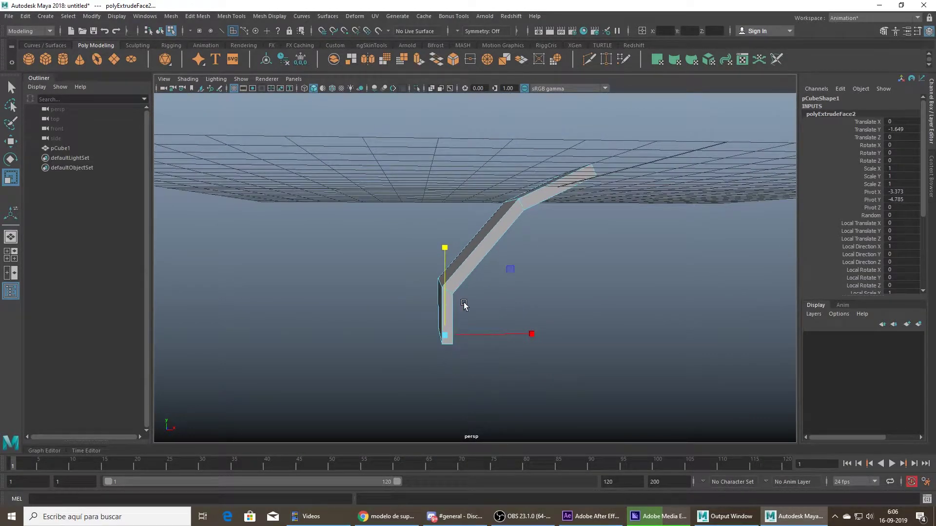
{"action": "key", "text": "w"}
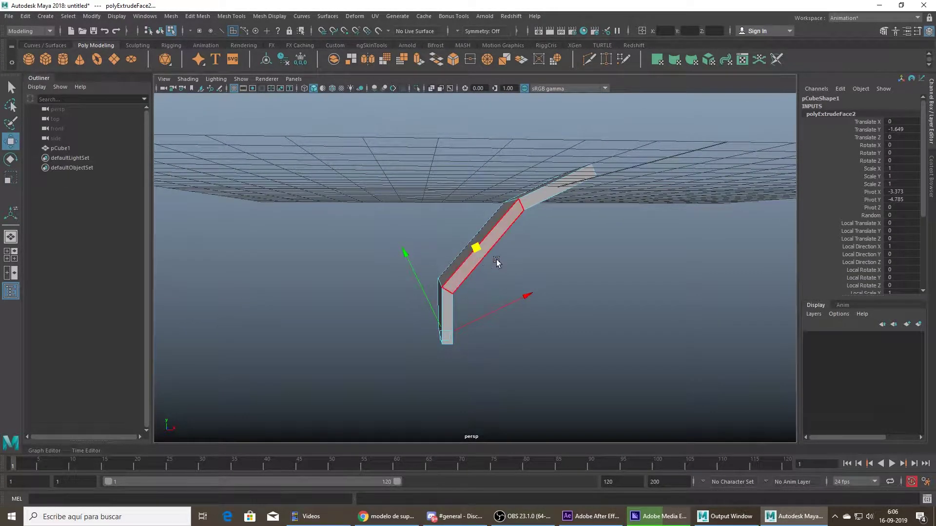
{"action": "left_click_drag", "start_coordinate": [541, 279], "coordinate": [478, 261], "text": "alt"}
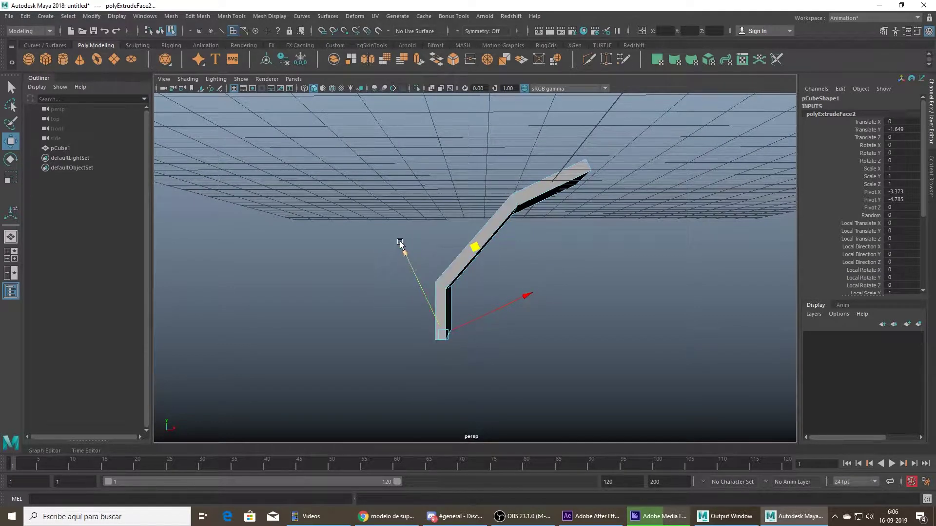
{"action": "right_click_drag", "start_coordinate": [538, 211], "coordinate": [578, 189]}
{"action": "left_click", "coordinate": [551, 188]}
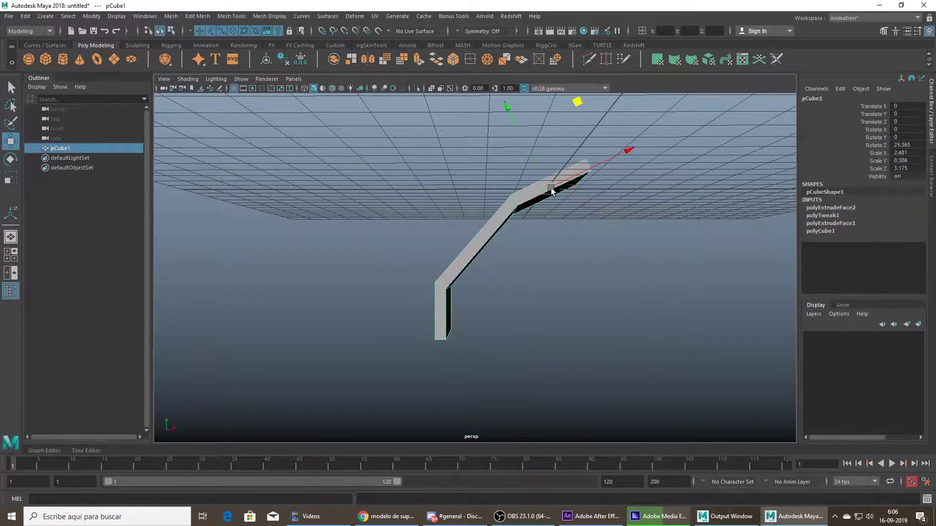
{"action": "right_click_drag", "start_coordinate": [439, 248], "coordinate": [396, 248]}
{"action": "left_click_drag", "start_coordinate": [407, 338], "coordinate": [420, 325], "text": "alt"}
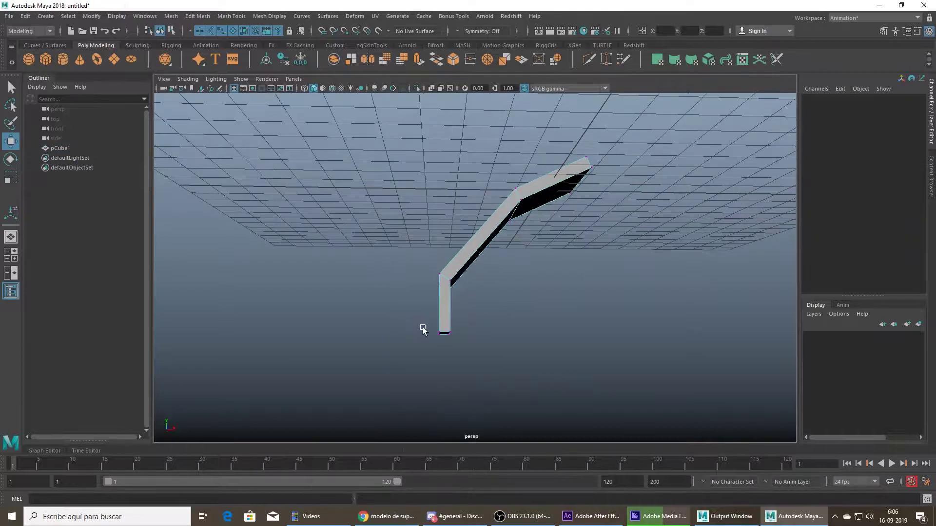
- Try to move the edges at the bend above the lower panel
{"action": "right_click_drag", "start_coordinate": [440, 335], "coordinate": [441, 276]}
{"action": "left_click", "coordinate": [442, 334]}
{"action": "left_click_drag", "start_coordinate": [441, 335], "coordinate": [463, 365], "text": "alt"}
{"action": "key", "text": "q"}
{"action": "left_click_drag", "start_coordinate": [511, 293], "coordinate": [391, 282]}
{"action": "key", "text": "w"}
{"action": "left_click_drag", "start_coordinate": [442, 268], "coordinate": [486, 266]}
{"action": "key", "text": "q"}
- In the front view, select the vertices at the lower bend and raise them slightly
{"action": "right_click_drag", "start_coordinate": [485, 247], "coordinate": [427, 235]}
{"action": "left_click_drag", "start_coordinate": [570, 229], "coordinate": [332, 262], "text": "alt"}
{"action": "key", "text": "space"}
{"action": "key", "text": "space"}
{"action": "key", "text": "space"}
{"action": "key", "text": "space"}
{"action": "scroll", "coordinate": [342, 363], "scroll_direction": "up", "scroll_amount": 2}
{"action": "middle_click_drag", "start_coordinate": [343, 360], "coordinate": [346, 318], "text": "alt"}
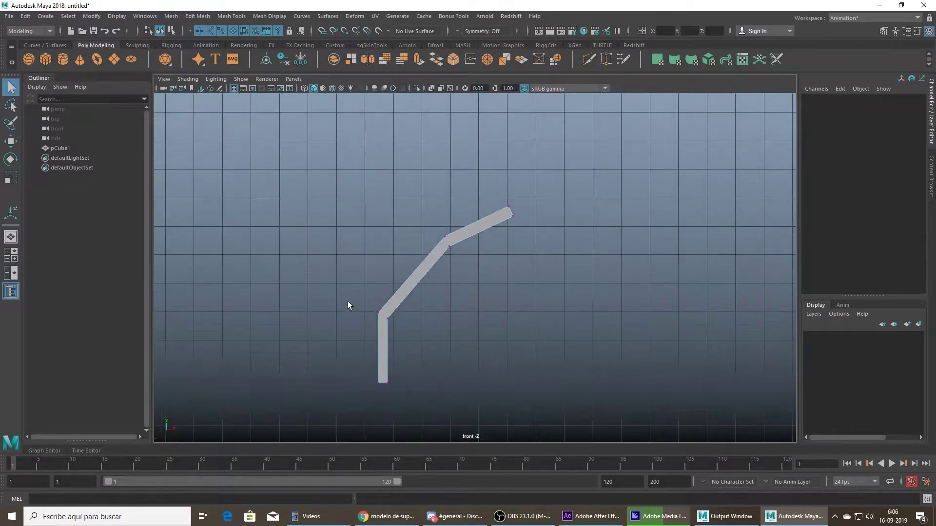
{"action": "left_click_drag", "start_coordinate": [331, 275], "coordinate": [419, 348]}
{"action": "key", "text": "w"}
{"action": "left_click_drag", "start_coordinate": [383, 277], "coordinate": [383, 266]}
- Move the upper bend's vertices up and outward to even out the arch
{"action": "left_click_drag", "start_coordinate": [472, 280], "coordinate": [423, 205]}
{"action": "middle_click_drag", "start_coordinate": [512, 177], "coordinate": [498, 169]}
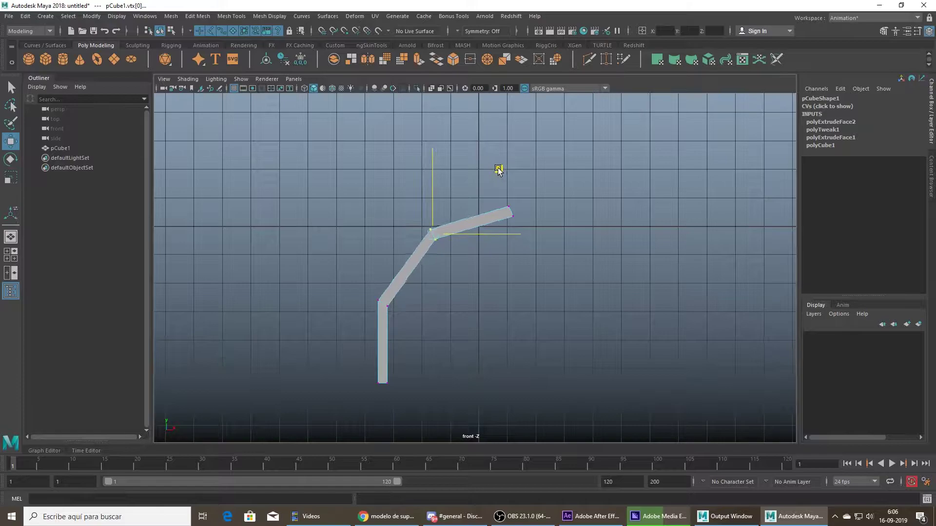
{"action": "middle_click_drag", "start_coordinate": [502, 346], "coordinate": [463, 337], "text": "alt"}
- In the perspective view, extrude the side face of the roof slab outward by about 2.305
{"action": "key", "text": "space"}
{"action": "key", "text": "space"}
{"action": "left_click_drag", "start_coordinate": [600, 195], "coordinate": [623, 233], "text": "alt"}
{"action": "key", "text": "q"}
{"action": "right_click_drag", "start_coordinate": [566, 169], "coordinate": [561, 203]}
{"action": "left_click", "coordinate": [574, 197]}
{"action": "left_click_drag", "start_coordinate": [576, 200], "coordinate": [612, 217], "text": "alt"}
{"action": "left_click_drag", "start_coordinate": [548, 270], "coordinate": [542, 246], "text": "alt"}
{"action": "right_click_drag", "start_coordinate": [536, 270], "coordinate": [536, 288], "text": "shift"}
{"action": "mouse_move", "coordinate": [551, 223]}
{"action": "left_mouse_down"}
{"action": "mouse_move", "coordinate": [578, 236]}
{"action": "mouse_move", "coordinate": [622, 237]}
{"action": "mouse_move", "coordinate": [495, 241]}
{"action": "mouse_move", "coordinate": [563, 226]}
{"action": "left_mouse_up"}
- Lower the extruded side face and pull it further outward to form a slope
{"action": "key", "text": "w"}
{"action": "left_click_drag", "start_coordinate": [564, 144], "coordinate": [563, 186]}
{"action": "key", "text": "e"}
{"action": "left_click_drag", "start_coordinate": [603, 209], "coordinate": [572, 252], "text": "alt"}
{"action": "key", "text": "w"}
{"action": "left_click_drag", "start_coordinate": [571, 215], "coordinate": [630, 221]}
- Extrude the sloped section's end face straight down along world Y by about 3.394 to form a second leg
{"action": "right_click", "coordinate": [627, 222], "text": "shift"}
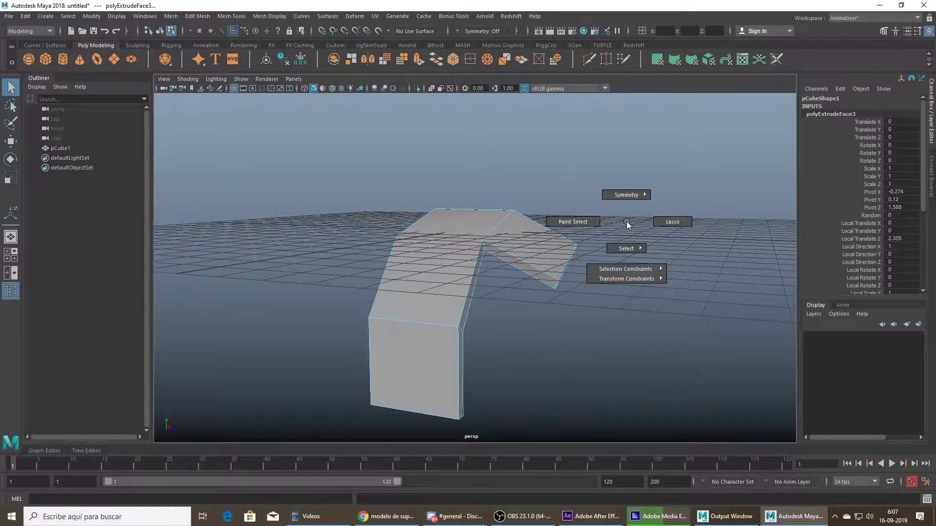
{"action": "right_click", "coordinate": [627, 221], "text": "shift"}
{"action": "right_click", "coordinate": [627, 222], "text": "shift"}
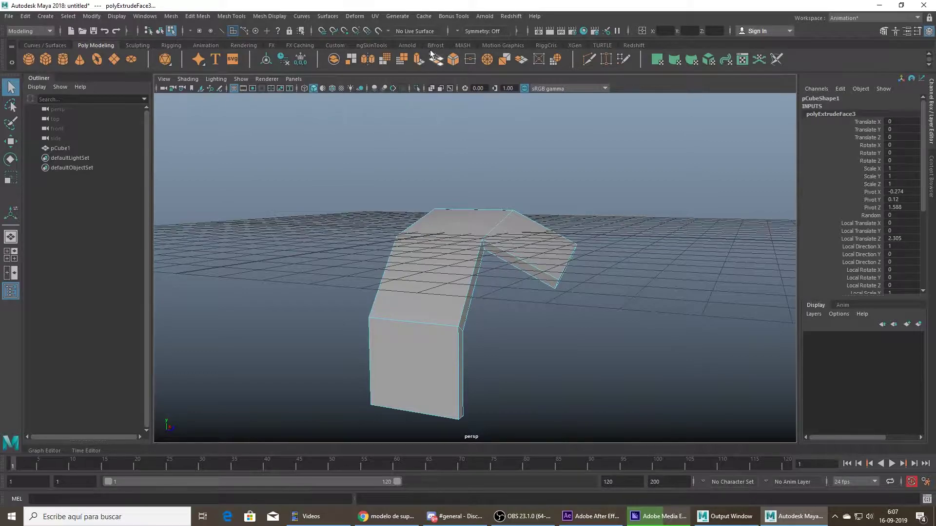
{"action": "key", "text": "ctrl+e"}
{"action": "left_click_drag", "start_coordinate": [599, 319], "coordinate": [497, 296], "text": "alt"}
{"action": "left_click_drag", "start_coordinate": [503, 259], "coordinate": [614, 322], "text": "alt"}
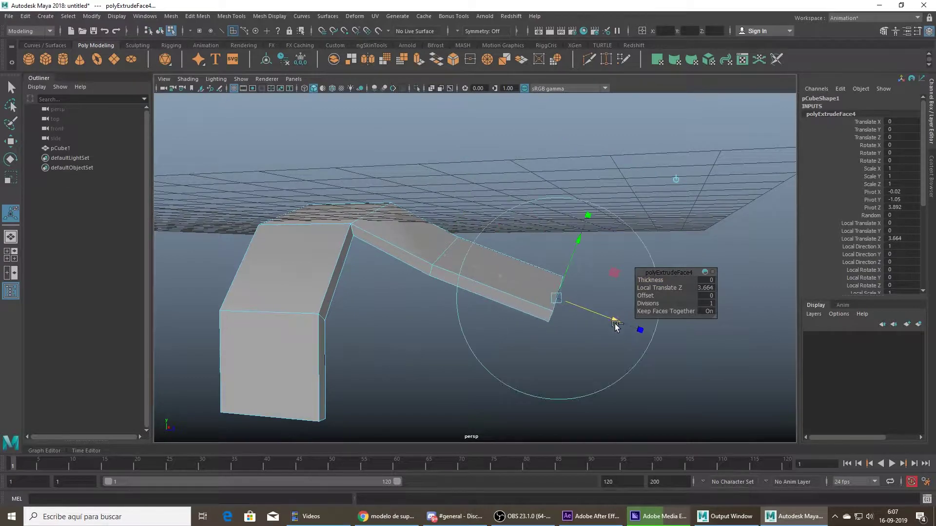
{"action": "key", "text": "ctrl+z"}
{"action": "left_click_drag", "start_coordinate": [520, 264], "coordinate": [541, 263], "text": "alt"}
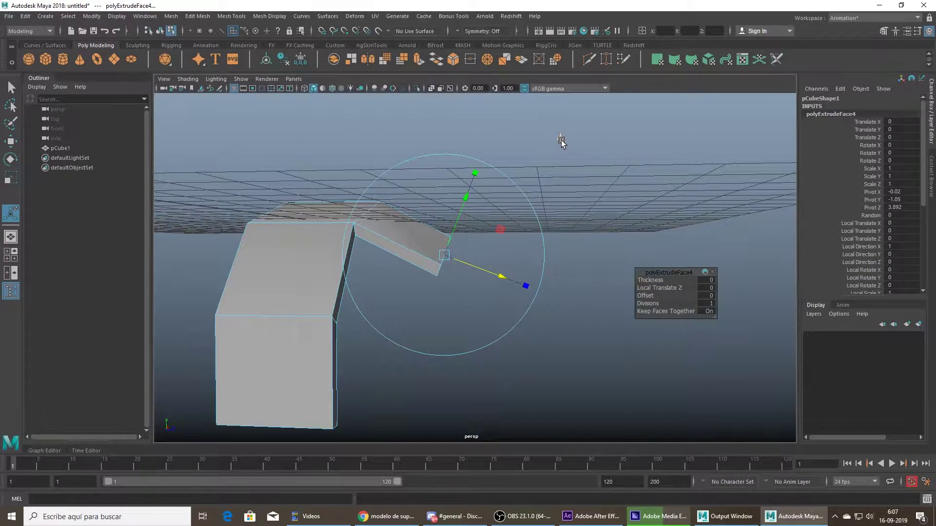
{"action": "left_click", "coordinate": [560, 139]}
{"action": "left_click_drag", "start_coordinate": [444, 195], "coordinate": [493, 338]}
{"action": "key", "text": "e"}
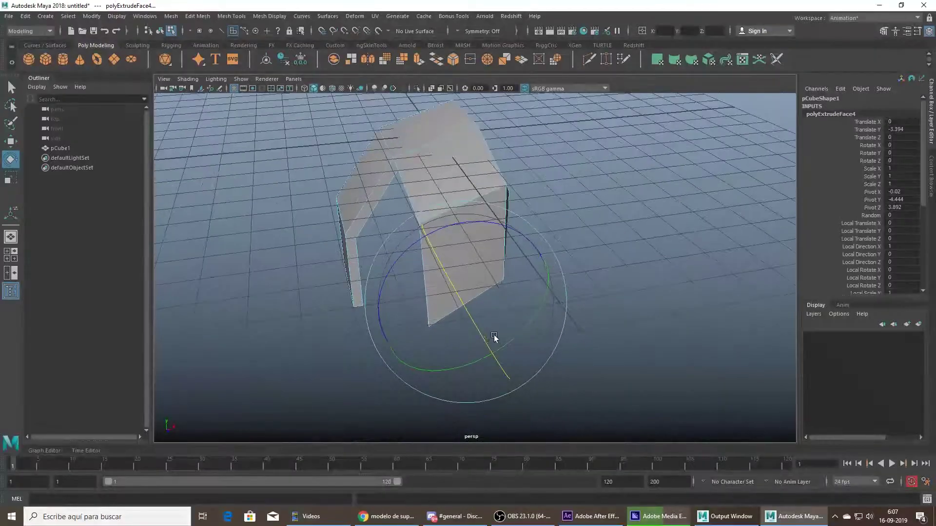
- Move the second leg's bottom edge vertically to line up with the first leg's bottom
{"action": "key", "text": "q"}
{"action": "left_click", "coordinate": [464, 207]}
{"action": "left_click_drag", "start_coordinate": [456, 228], "coordinate": [478, 212], "text": "alt"}
{"action": "right_click_drag", "start_coordinate": [456, 198], "coordinate": [451, 173]}
{"action": "left_click_drag", "start_coordinate": [429, 229], "coordinate": [478, 206], "text": "alt"}
{"action": "left_click", "coordinate": [443, 225]}
{"action": "key", "text": "w"}
{"action": "left_click_drag", "start_coordinate": [524, 142], "coordinate": [545, 264], "text": "alt"}
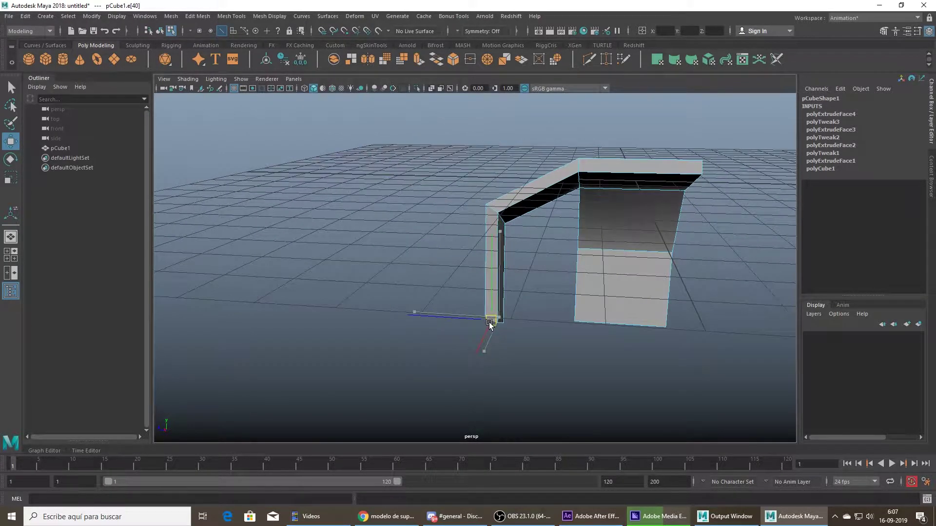
{"action": "left_click_drag", "start_coordinate": [502, 324], "coordinate": [602, 289], "text": "alt"}
{"action": "left_click_drag", "start_coordinate": [579, 187], "coordinate": [589, 214], "text": "alt"}
- Select the inner faces of the arch and both legs and delete them
{"action": "key", "text": "q"}
{"action": "right_click_drag", "start_coordinate": [507, 247], "coordinate": [505, 271]}
{"action": "left_click", "coordinate": [544, 195]}
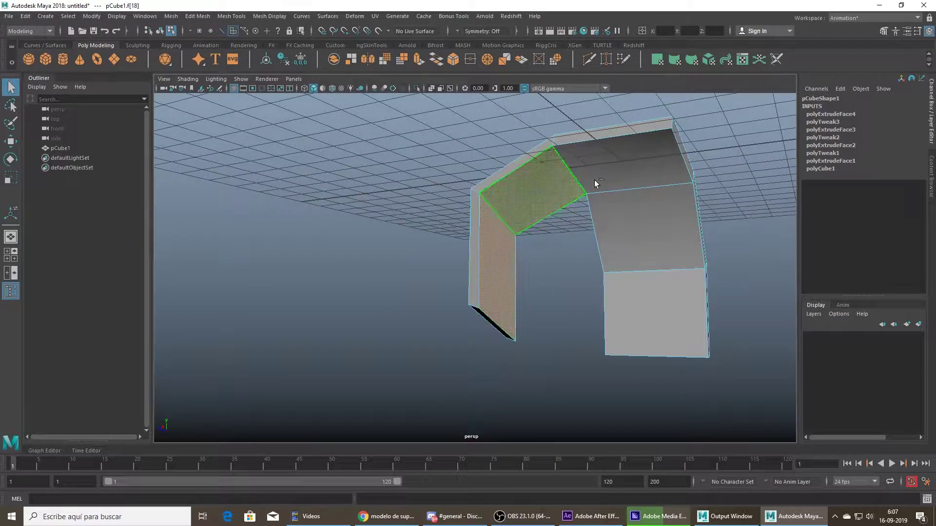
{"action": "left_click", "coordinate": [642, 301]}
{"action": "key", "text": "Delete"}
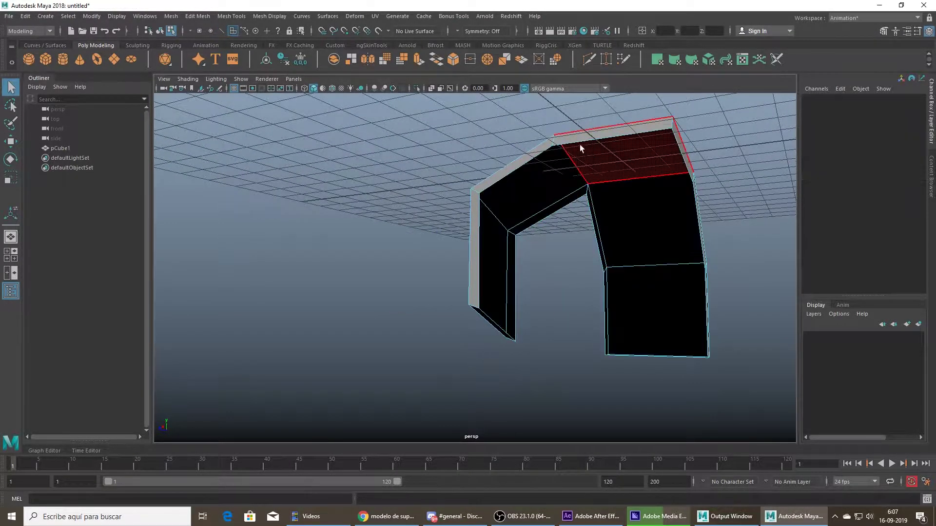
- Delete the remaining thickness faces around the rim, leaving only the single-sided outer shell
{"action": "left_click", "coordinate": [571, 141]}
{"action": "left_click", "coordinate": [540, 145]}
{"action": "key", "text": "Delete"}
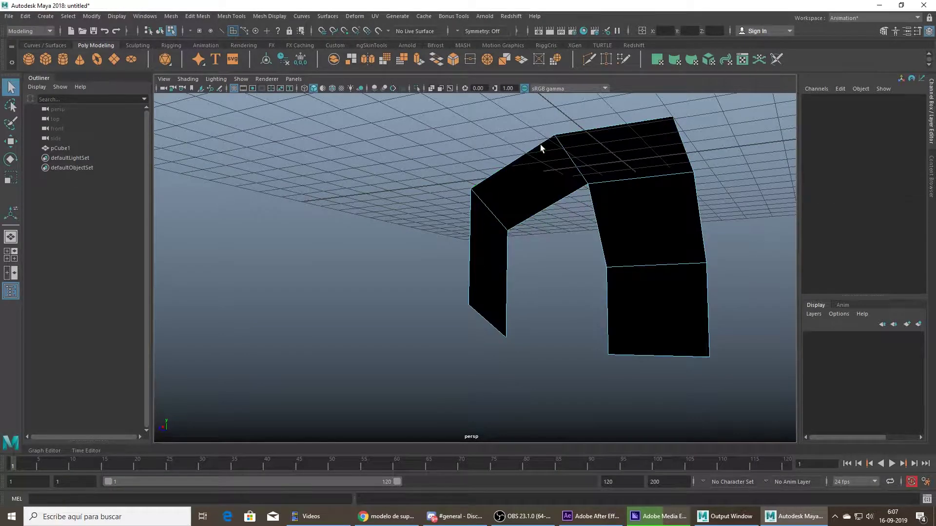
- Bridge the facing vertical edges of the two legs with a new corner panel
{"action": "left_click_drag", "start_coordinate": [541, 185], "coordinate": [668, 250], "text": "alt"}
{"action": "middle_click_drag", "start_coordinate": [509, 297], "coordinate": [541, 271], "text": "alt"}
{"action": "left_click_drag", "start_coordinate": [541, 271], "coordinate": [531, 269], "text": "alt"}
{"action": "left_click_drag", "start_coordinate": [510, 215], "coordinate": [481, 165], "text": "alt"}
{"action": "scroll", "coordinate": [465, 183], "scroll_direction": "up", "scroll_amount": 1}
{"action": "left_click", "coordinate": [461, 180]}
{"action": "right_click_drag", "start_coordinate": [472, 142], "coordinate": [475, 122]}
{"action": "left_click", "coordinate": [393, 174]}
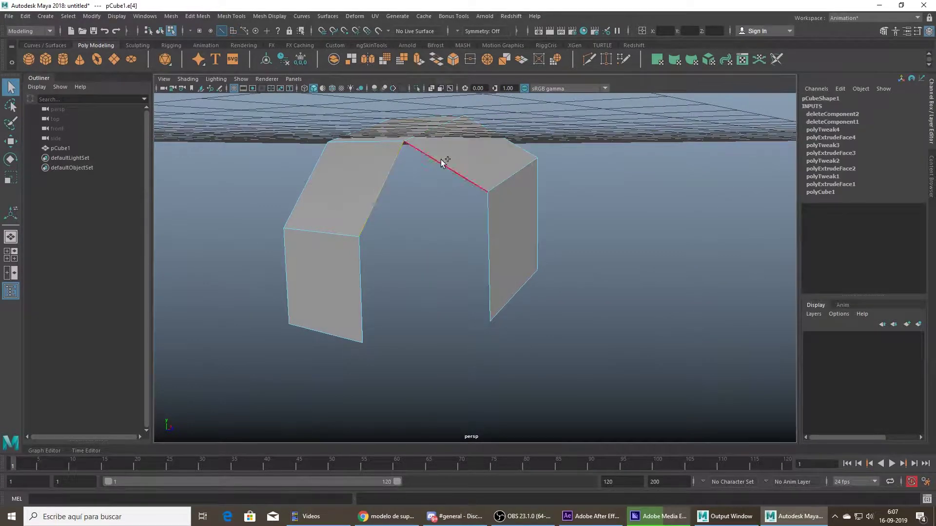
{"action": "left_click_drag", "start_coordinate": [511, 230], "coordinate": [350, 283], "text": "alt"}
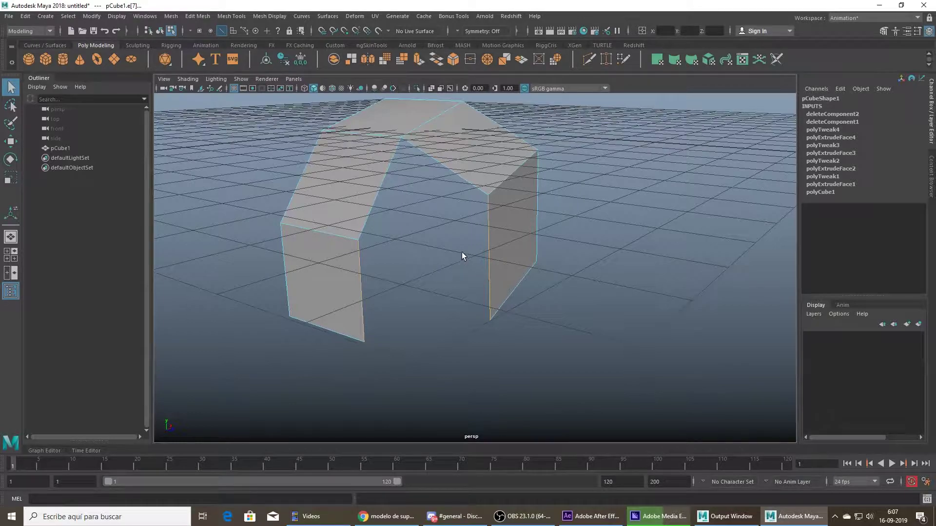
{"action": "left_click", "coordinate": [436, 61]}
- Cut a vertical edge down the middle of the corner panel with the Multi-Cut tool
{"action": "left_click_drag", "start_coordinate": [546, 229], "coordinate": [507, 160], "text": "alt"}
{"action": "right_click_drag", "start_coordinate": [506, 159], "coordinate": [543, 146]}
{"action": "left_click_drag", "start_coordinate": [476, 230], "coordinate": [463, 247], "text": "alt"}
{"action": "right_click_drag", "start_coordinate": [463, 247], "coordinate": [422, 250], "text": "shift"}
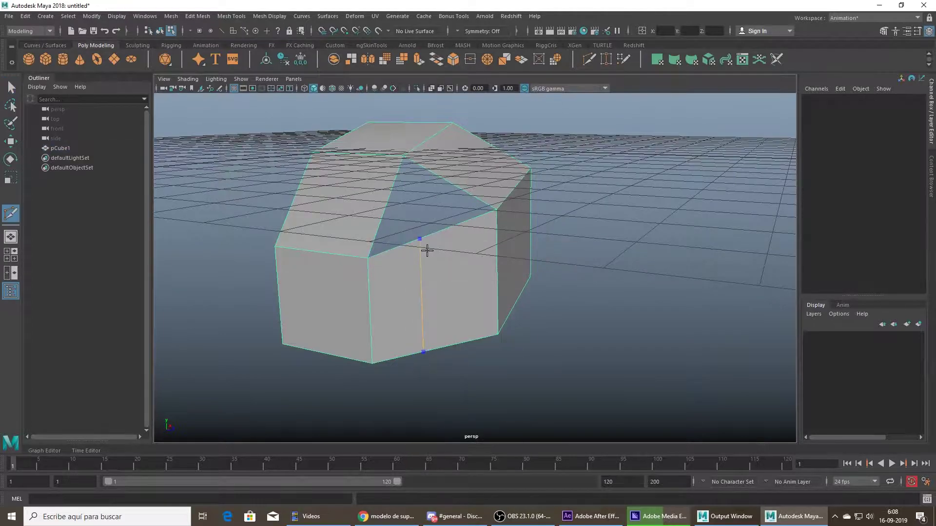
{"action": "left_click_drag", "start_coordinate": [464, 264], "coordinate": [470, 278], "text": "alt"}
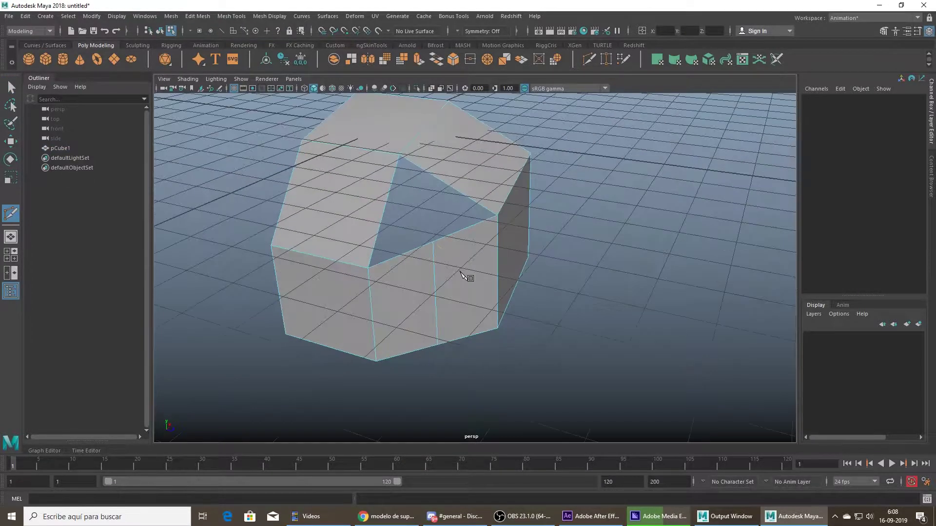
- Move the corner panel's middle vertical edge outward to round the corner
{"action": "key", "text": "q"}
{"action": "right_click_drag", "start_coordinate": [442, 265], "coordinate": [433, 213]}
{"action": "left_click", "coordinate": [436, 279]}
{"action": "key", "text": "w"}
{"action": "left_click_drag", "start_coordinate": [454, 286], "coordinate": [469, 351], "text": "alt"}
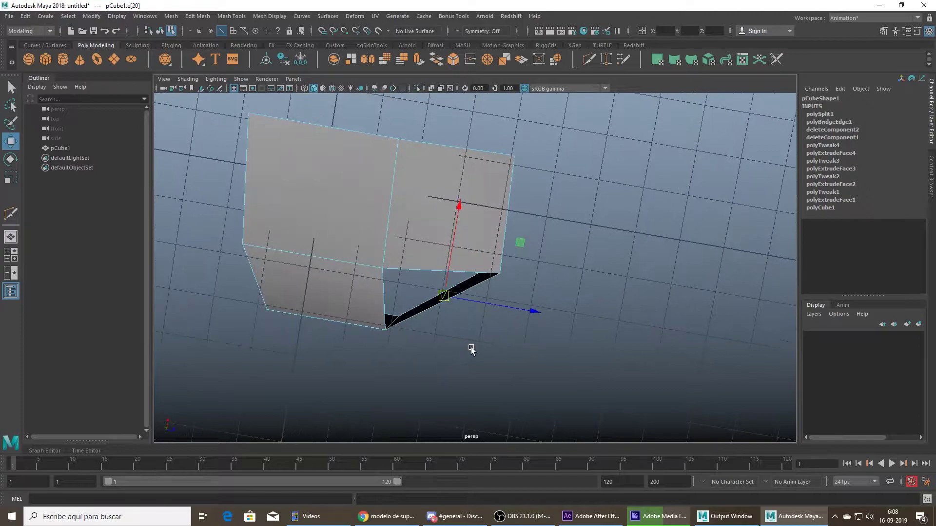
{"action": "left_click_drag", "start_coordinate": [514, 237], "coordinate": [497, 224], "text": "alt"}
{"action": "right_click_drag", "start_coordinate": [463, 242], "coordinate": [420, 243]}
{"action": "left_click", "coordinate": [432, 232]}
{"action": "left_click_drag", "start_coordinate": [445, 259], "coordinate": [452, 237], "text": "alt"}
- Select the border edge of the open gap above the corner panel and fill the hole
{"action": "key", "text": "q"}
{"action": "right_click_drag", "start_coordinate": [447, 162], "coordinate": [453, 117]}
{"action": "left_click", "coordinate": [482, 172]}
{"action": "right_click_drag", "start_coordinate": [482, 172], "coordinate": [502, 144], "text": "shift"}
- Adjust the height of the second leg's upper horizontal edge
{"action": "left_click_drag", "start_coordinate": [535, 192], "coordinate": [502, 193], "text": "alt"}
{"action": "right_click_drag", "start_coordinate": [501, 192], "coordinate": [499, 172]}
{"action": "left_click", "coordinate": [504, 187]}
{"action": "key", "text": "w"}
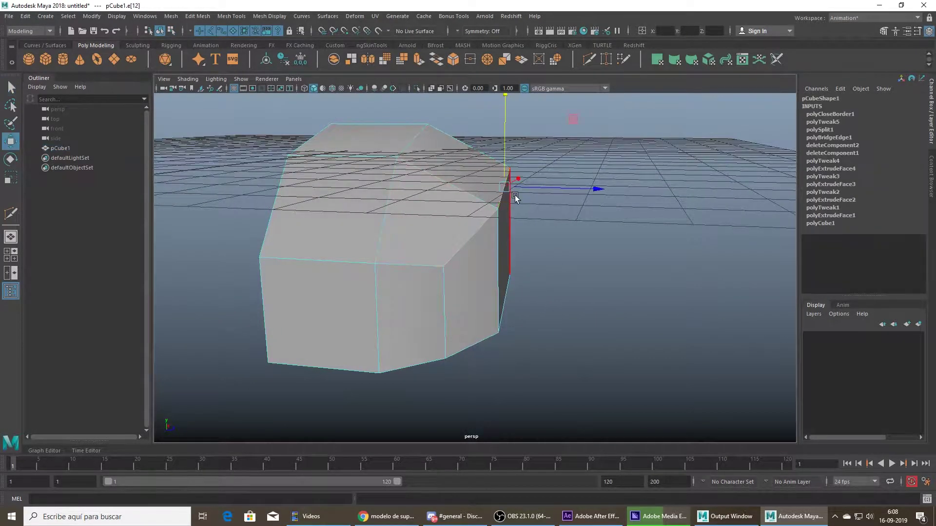
{"action": "left_click_drag", "start_coordinate": [519, 193], "coordinate": [491, 188], "text": "alt"}
- Insert a centred edge loop along the first leg and the roof with the Multi-Cut tool
{"action": "right_click_drag", "start_coordinate": [489, 185], "coordinate": [518, 175]}
{"action": "left_click_drag", "start_coordinate": [514, 198], "coordinate": [449, 190], "text": "alt"}
{"action": "right_click_drag", "start_coordinate": [442, 168], "coordinate": [405, 168], "text": "shift"}
{"action": "left_click_drag", "start_coordinate": [463, 214], "coordinate": [461, 167], "text": "alt"}
{"action": "middle_click", "coordinate": [422, 155], "text": "ctrl"}
- Select the strip of faces on the outer side of the centred edge loop, along the roof and legs, and delete it
{"action": "key", "text": "q"}
{"action": "right_click_drag", "start_coordinate": [431, 152], "coordinate": [431, 180]}
{"action": "left_click", "coordinate": [406, 144], "text": "shift"}
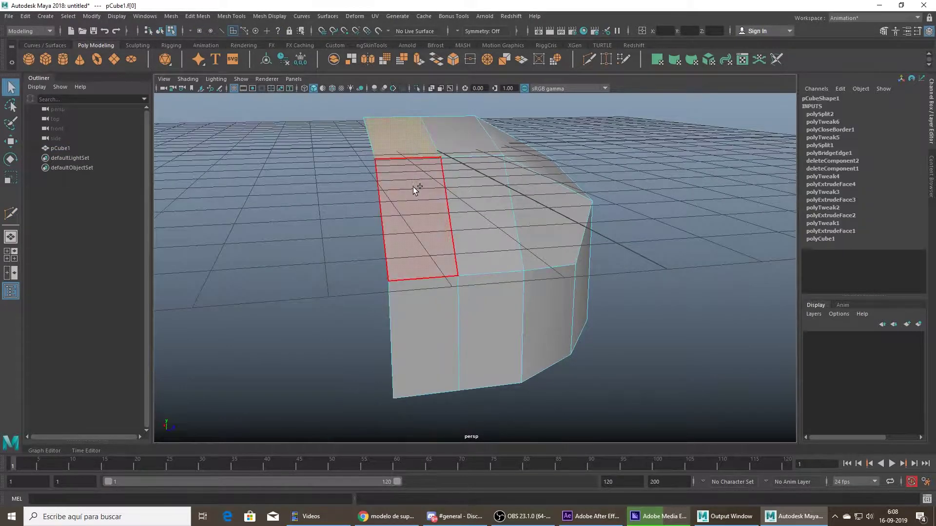
{"action": "double_click", "coordinate": [414, 188], "text": "shift"}
{"action": "left_click_drag", "start_coordinate": [485, 213], "coordinate": [474, 216], "text": "alt"}
{"action": "key", "text": "Delete"}
- Mirror the remaining half of the shell across the world Z axis, combining it with the original and merging border vertices
{"action": "right_click_drag", "start_coordinate": [503, 153], "coordinate": [535, 142]}
{"action": "left_click_drag", "start_coordinate": [509, 159], "coordinate": [488, 171], "text": "alt"}
{"action": "key", "text": "w"}
{"action": "left_click_drag", "start_coordinate": [377, 96], "coordinate": [435, 171], "text": "alt"}
{"action": "left_click", "coordinate": [176, 15]}
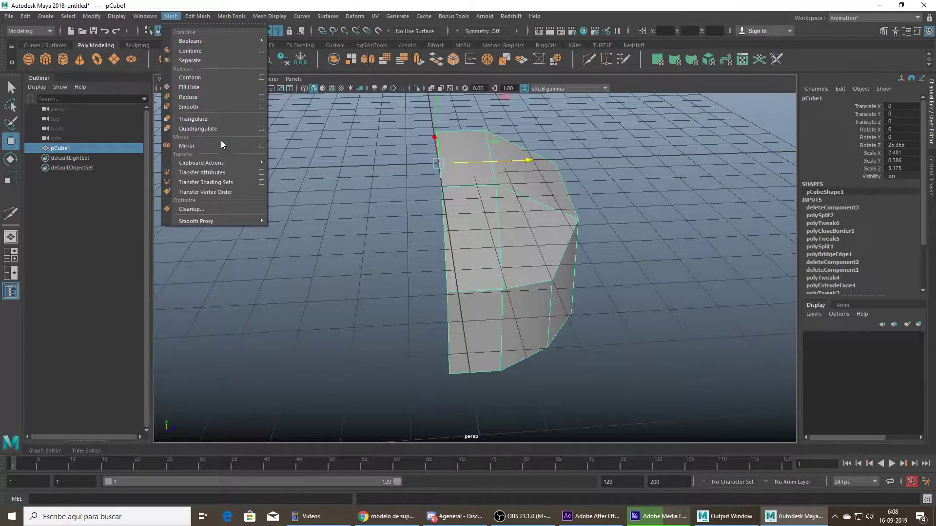
{"action": "left_click", "coordinate": [264, 143]}
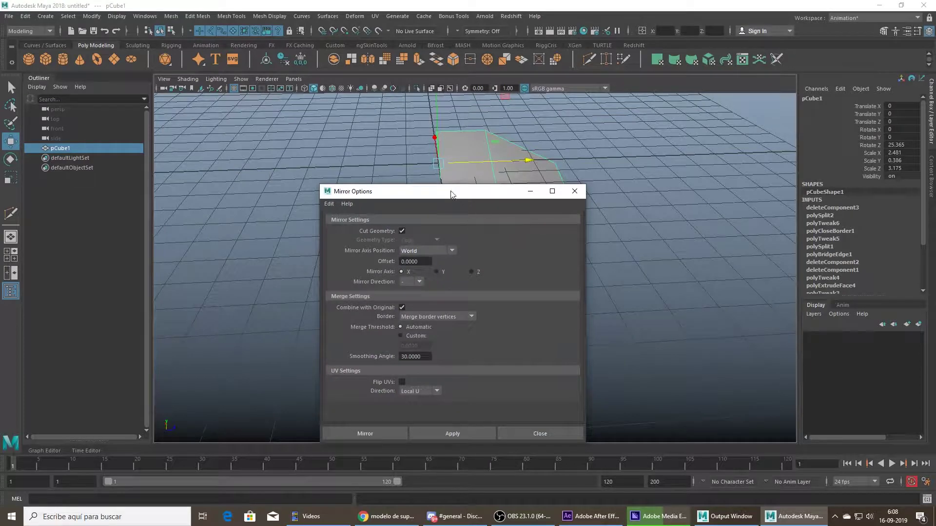
{"action": "left_click_drag", "start_coordinate": [452, 192], "coordinate": [672, 178]}
{"action": "left_click_drag", "start_coordinate": [536, 161], "coordinate": [657, 230], "text": "alt"}
{"action": "left_click", "coordinate": [692, 255]}
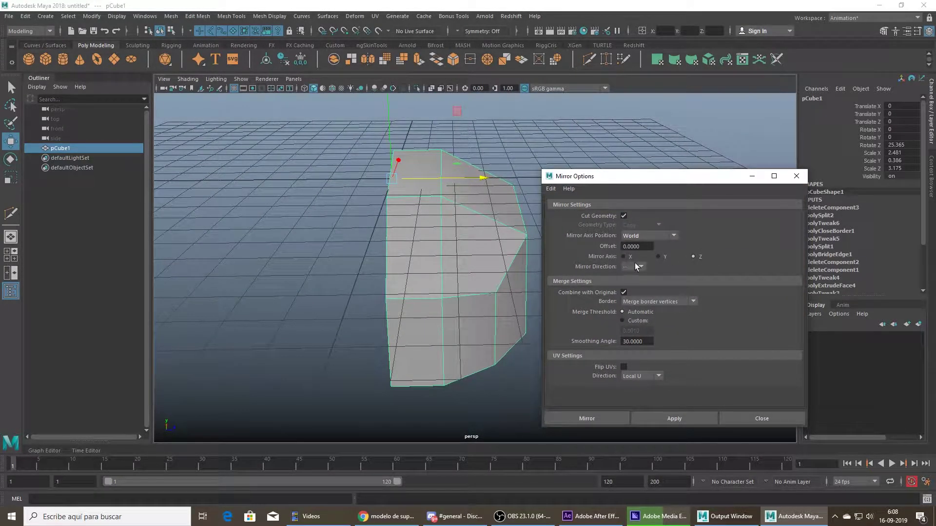
{"action": "left_click", "coordinate": [671, 417]}
- Lower the mirror's merge threshold so that only the vertices along the centre seam merge, and finish the mirror operation
{"action": "left_click_drag", "start_coordinate": [511, 323], "coordinate": [517, 285], "text": "alt"}
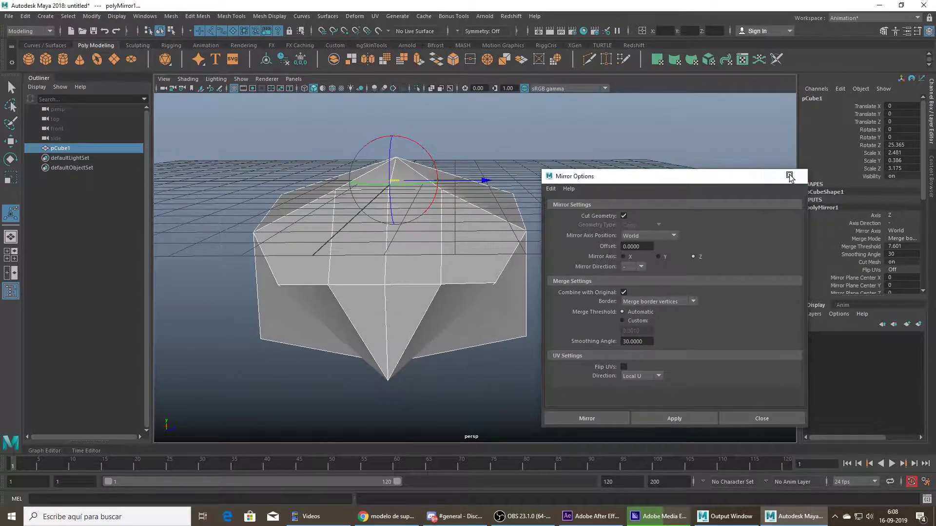
{"action": "left_click", "coordinate": [797, 176]}
{"action": "left_click_drag", "start_coordinate": [660, 330], "coordinate": [386, 184]}
{"action": "key", "text": "q"}
{"action": "left_click", "coordinate": [474, 228]}
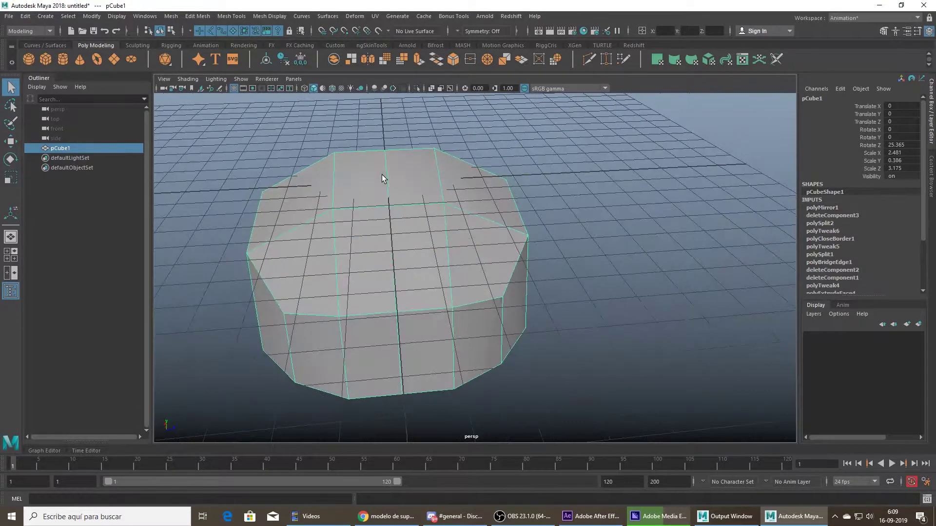
{"action": "left_click_drag", "start_coordinate": [404, 393], "coordinate": [442, 388], "text": "alt"}
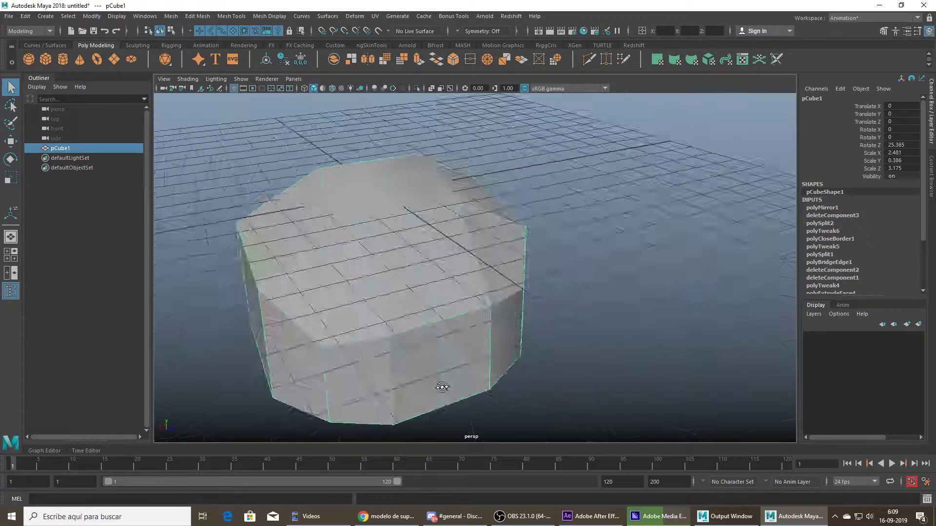